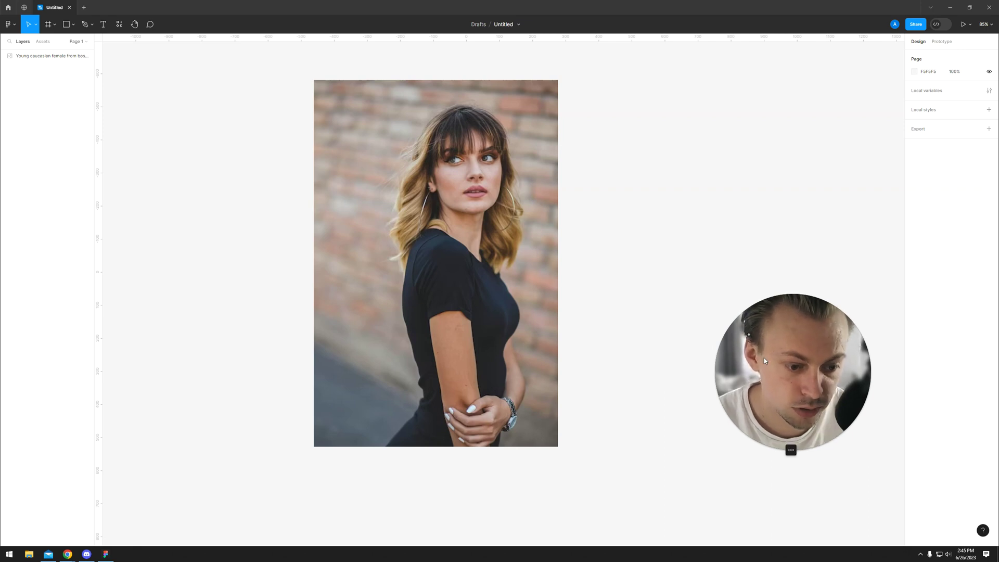
- Nudge the woman's photo slightly to the left and reselect it
click(419, 151)
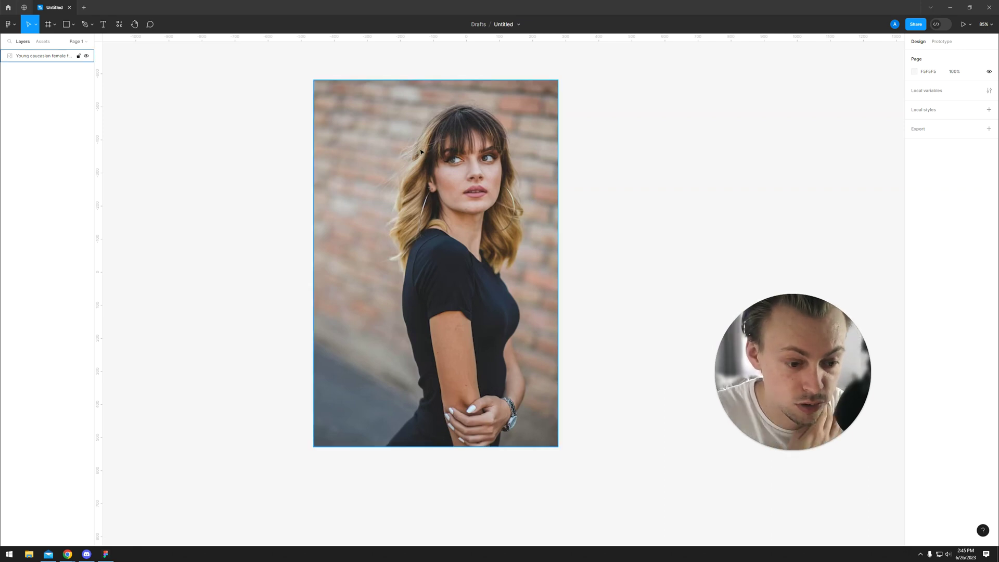
drag(420, 151, 395, 157)
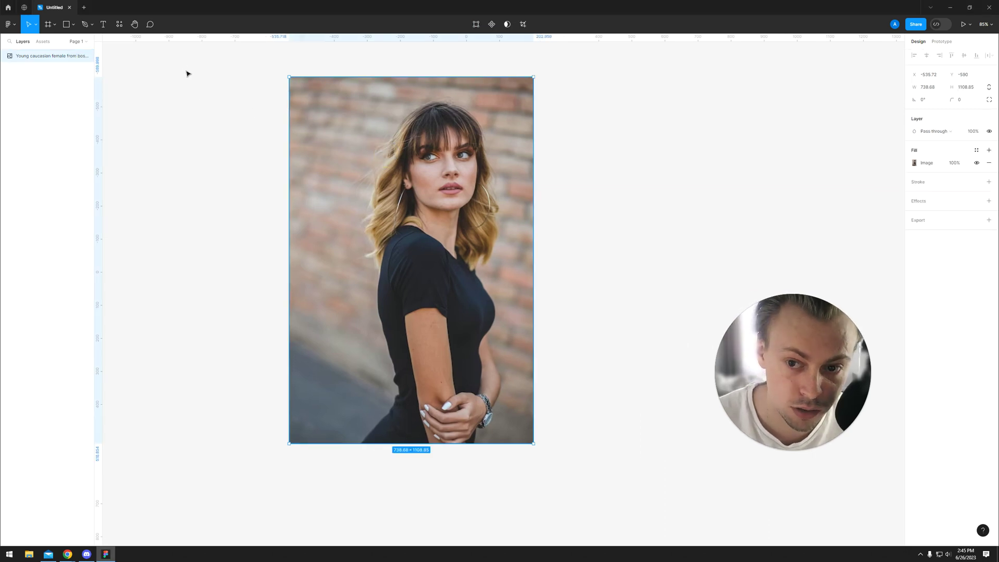
drag(187, 74, 617, 469)
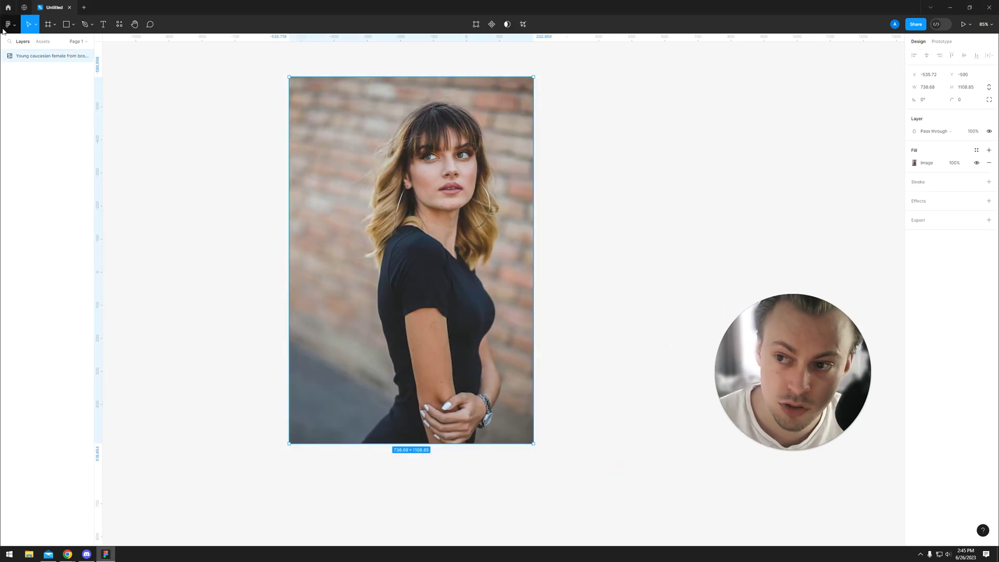
click(8, 25)
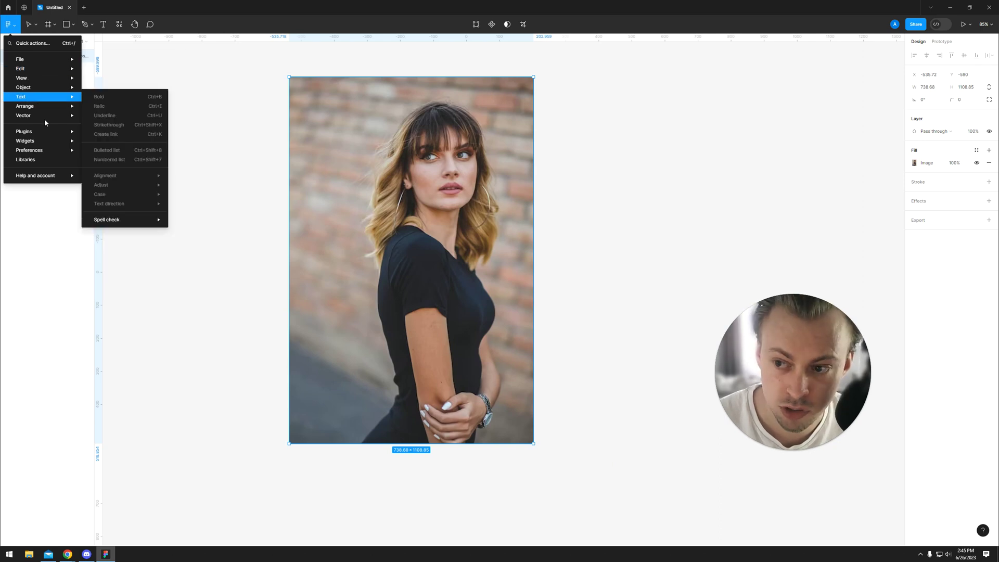
mouse_move(24, 131)
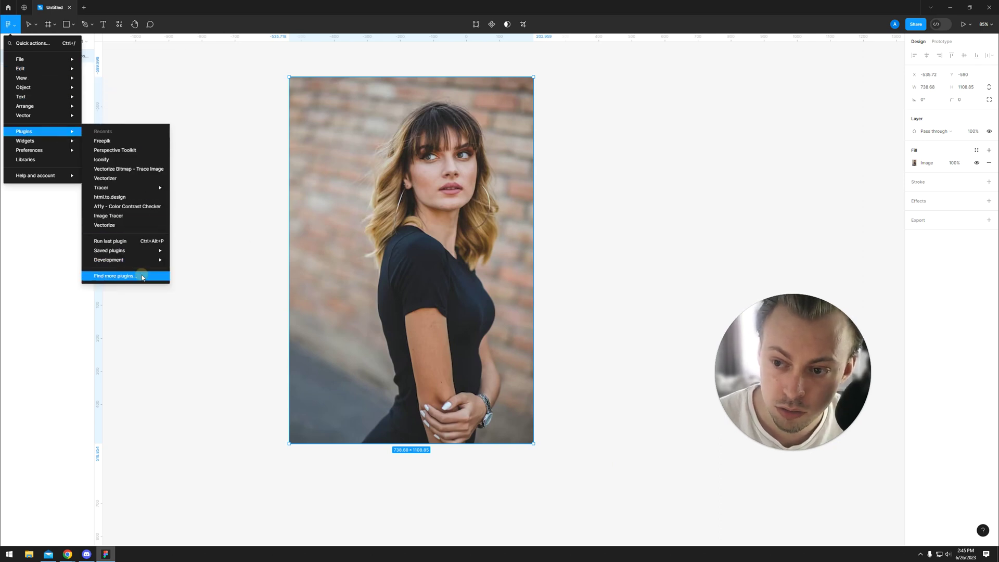
- Find Perspective Toolkit in the plugins list and run it on the portrait photo
click(142, 277)
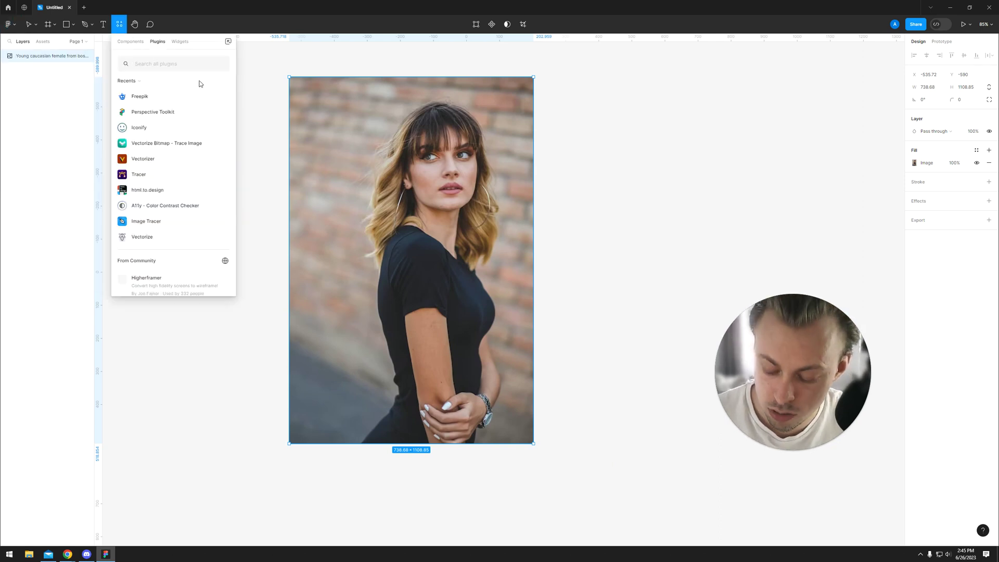
mouse_move(153, 111)
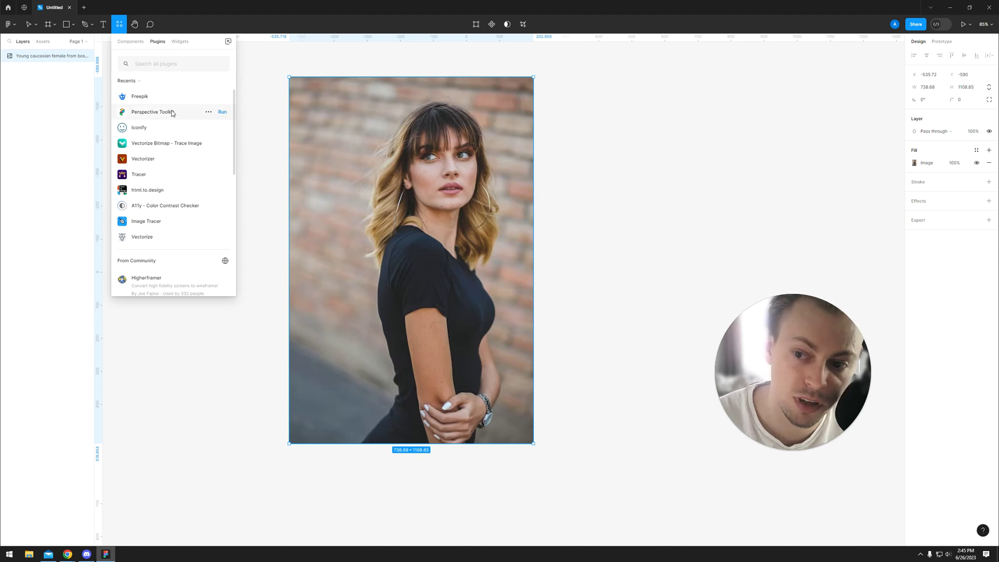
click(170, 114)
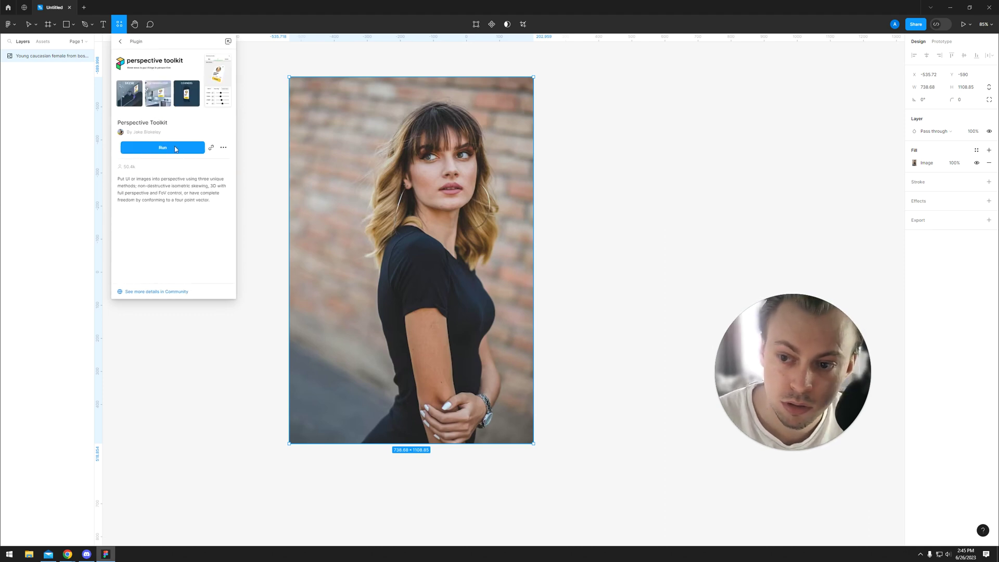
click(165, 148)
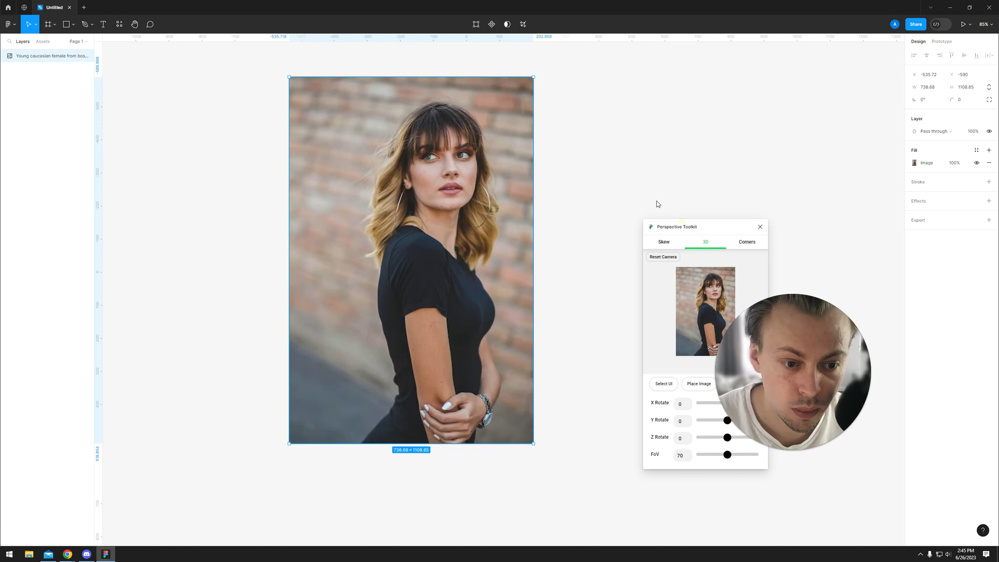
- Place a perspective copy of the photo rotated X 9, Y 18 and Z 5 degrees
drag(671, 226, 599, 129)
click(590, 145)
click(636, 145)
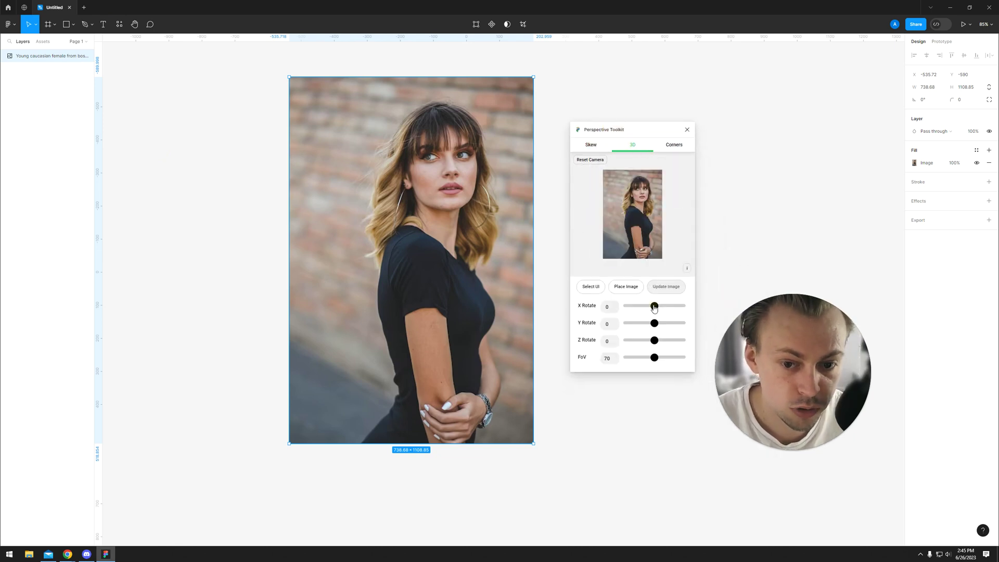
drag(654, 307, 656, 358)
click(626, 286)
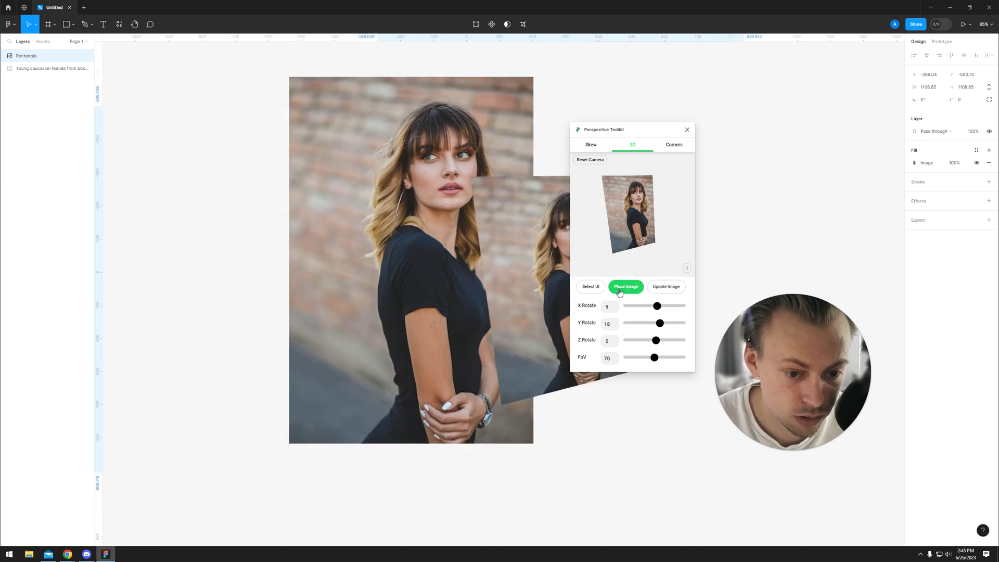
- Move the perspective copy to the left of the original photo and select it
drag(507, 269, 319, 268)
scroll(318, 268, left, 5)
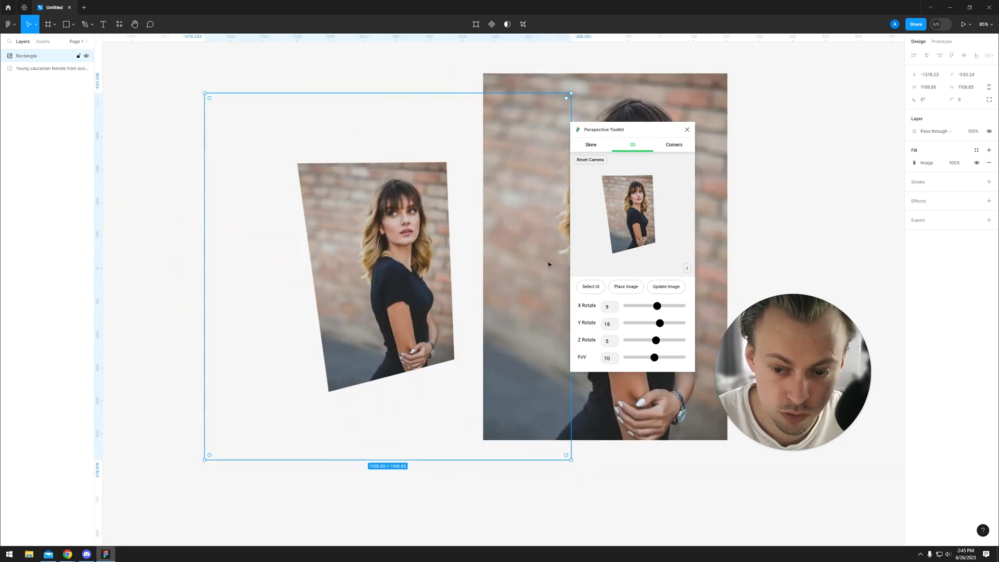
drag(391, 267, 332, 261)
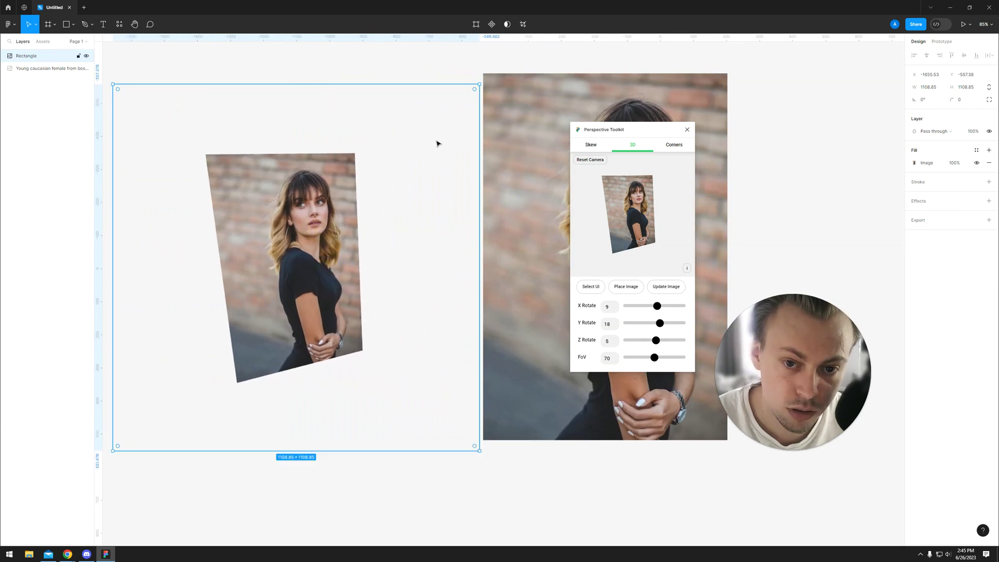
click(313, 192)
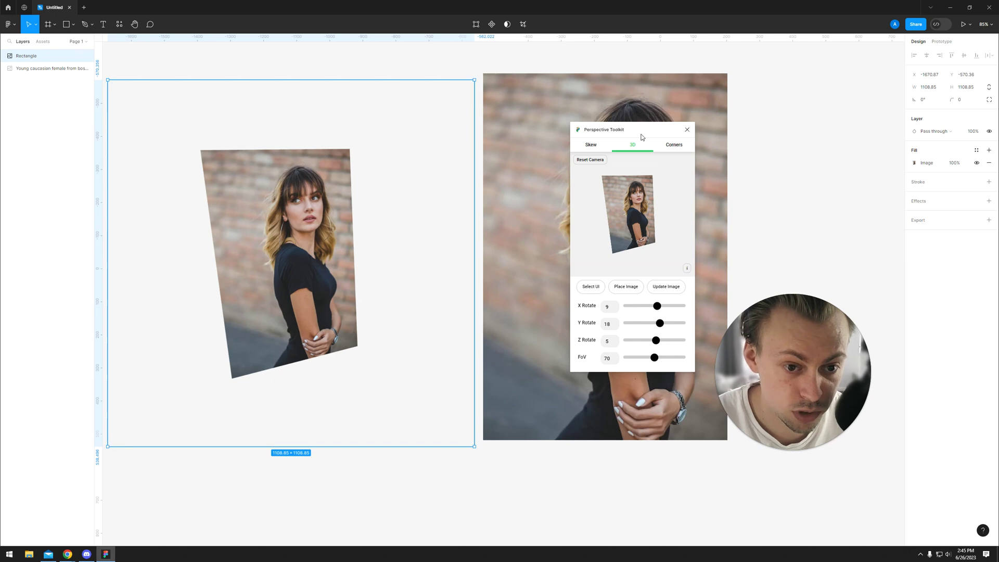
- Update the copy's rotation to X 4 and Y 22 degrees
drag(643, 139, 647, 160)
drag(660, 326, 664, 343)
click(669, 307)
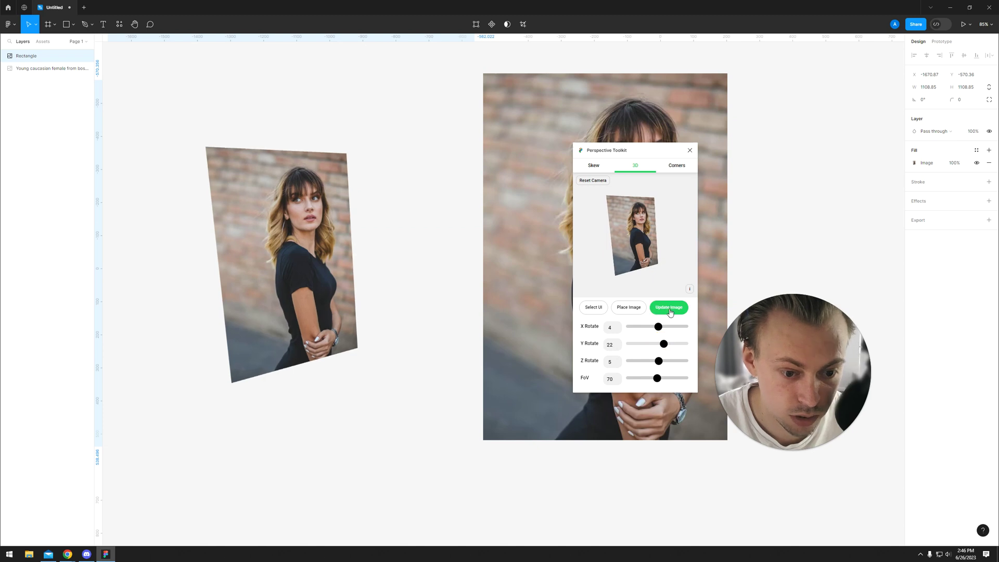
click(594, 165)
- Flatten the copy's Y rotation to about -1, close Perspective Toolkit, and deselect
drag(664, 222, 659, 225)
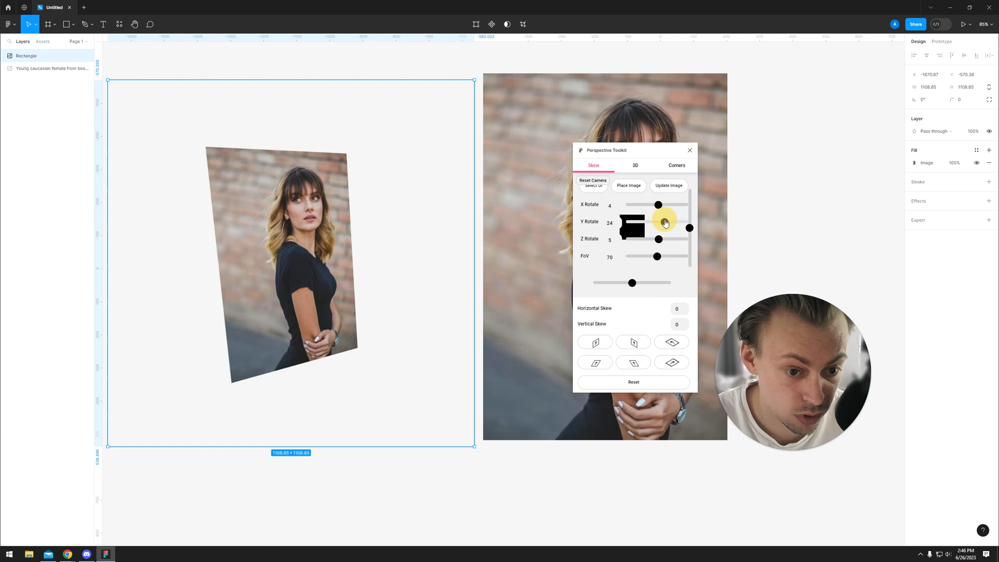
drag(657, 223, 655, 224)
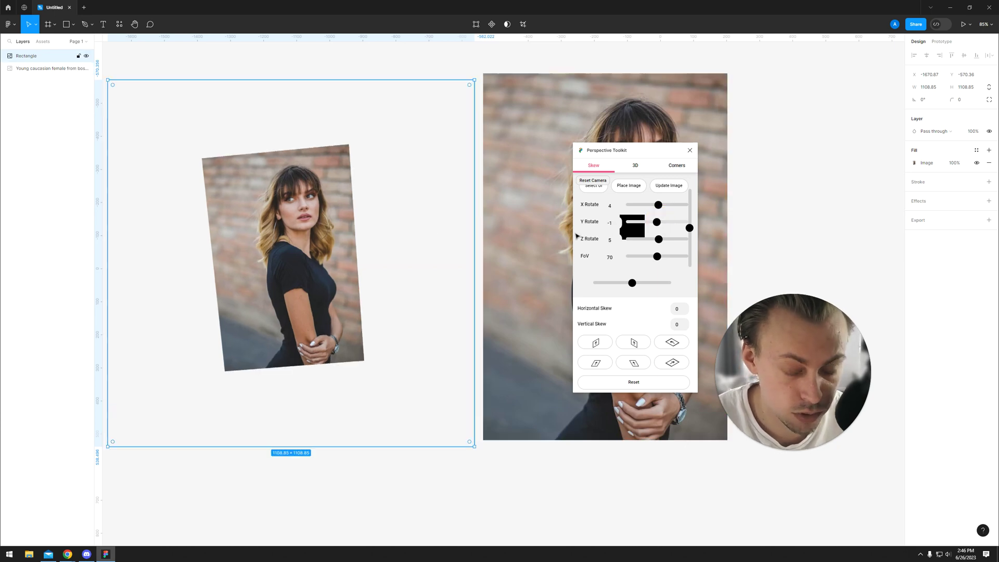
click(691, 153)
click(765, 161)
scroll(773, 164, up, 2)
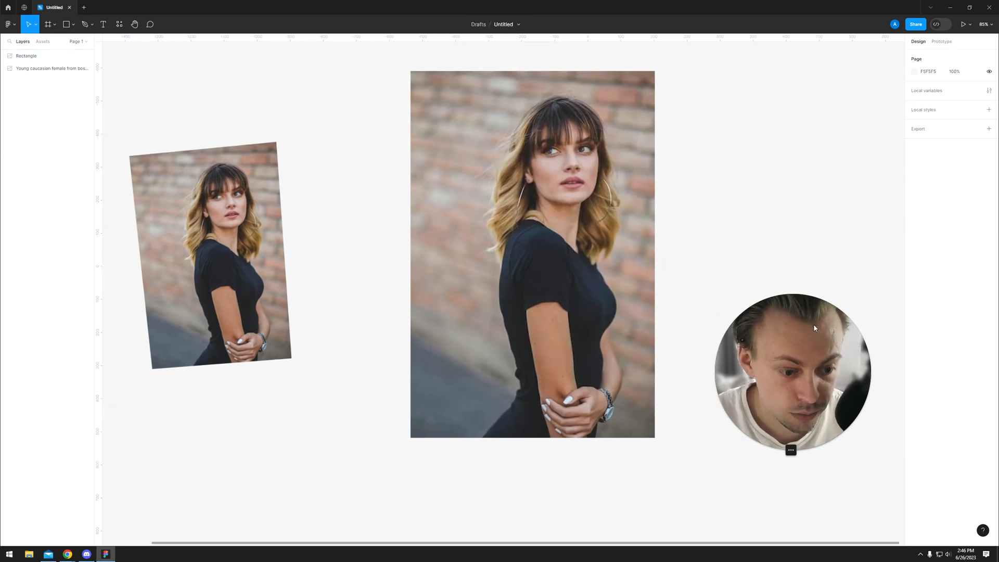